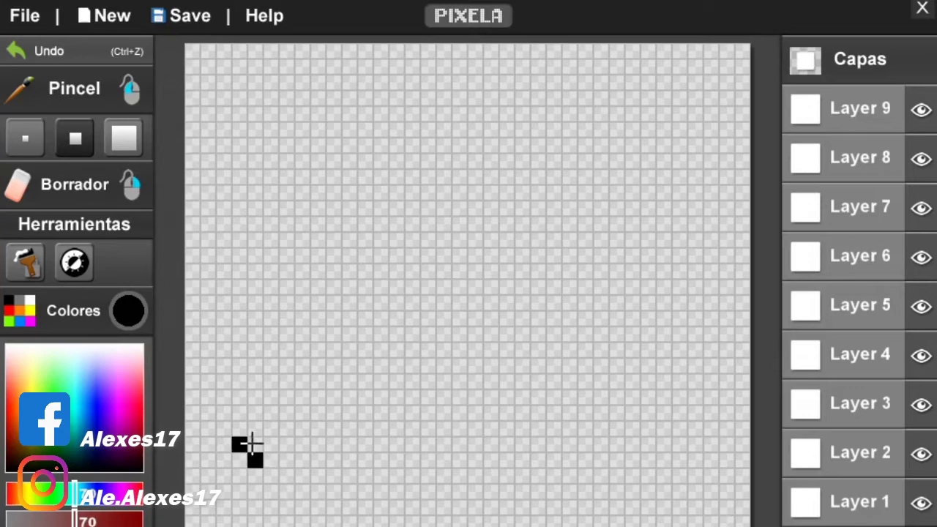
Draw the battery outline's left edge upward as a straight black line eight pixels tall
click(251, 443)
click(255, 429)
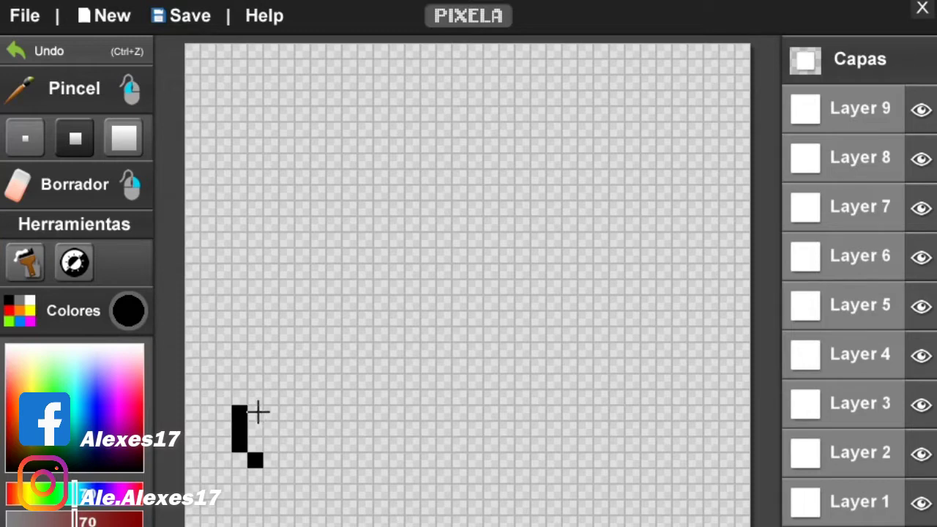
click(257, 412)
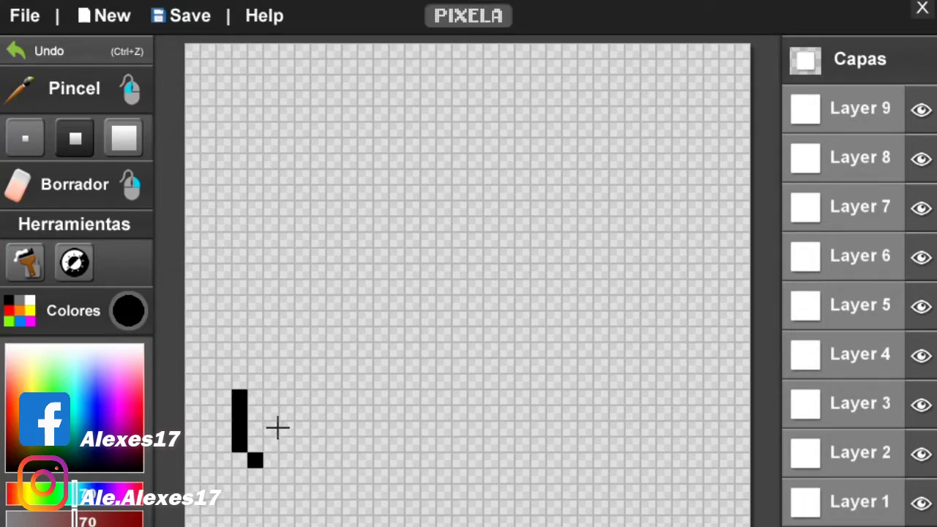
click(254, 396)
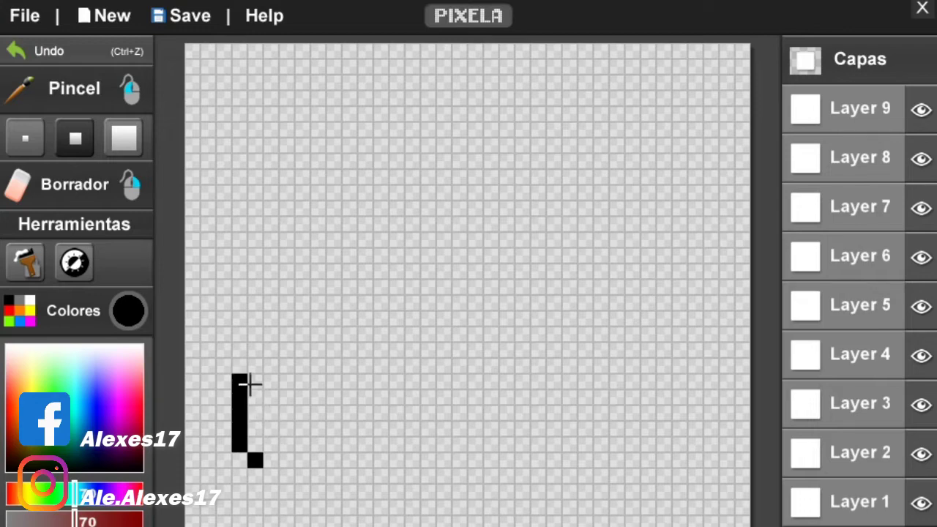
click(255, 381)
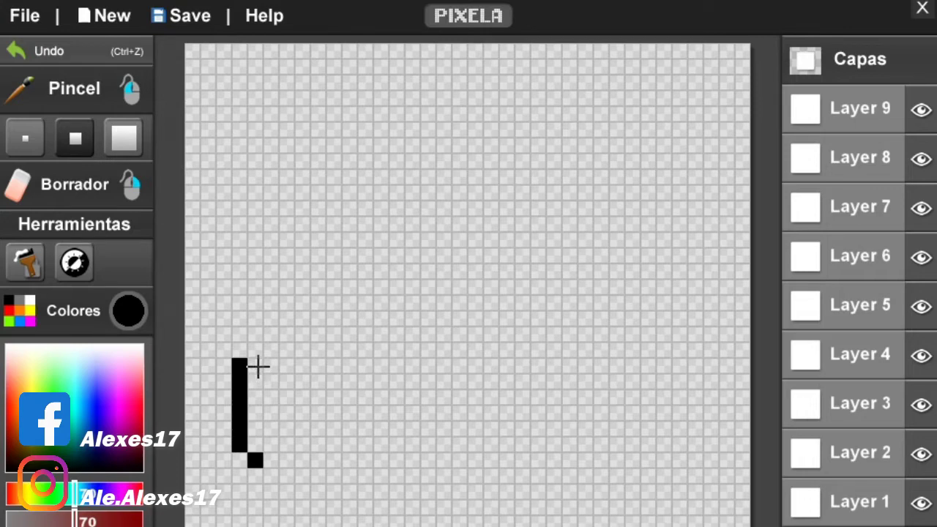
click(257, 366)
click(254, 345)
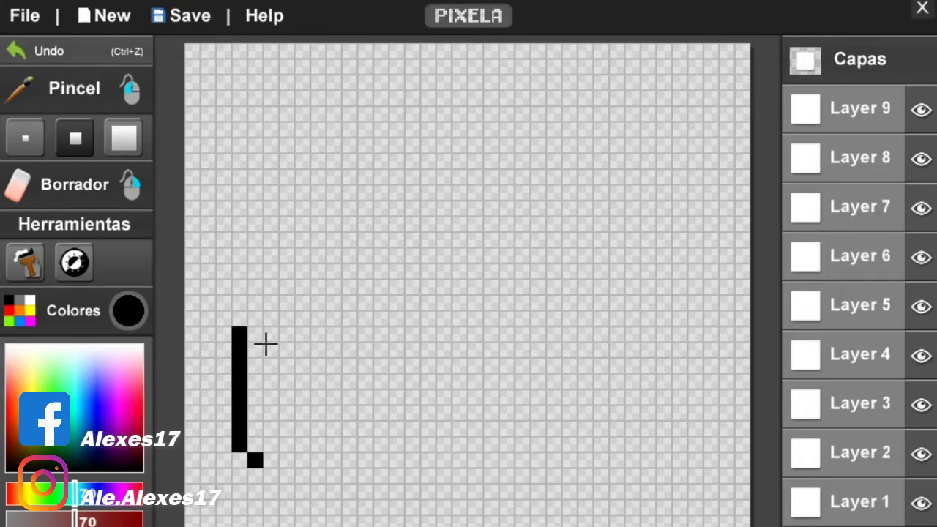
Start the outline's top edge with two black pixels and erase the left edge's uppermost pixel to round the corner
click(268, 344)
right_click(253, 344)
click(286, 346)
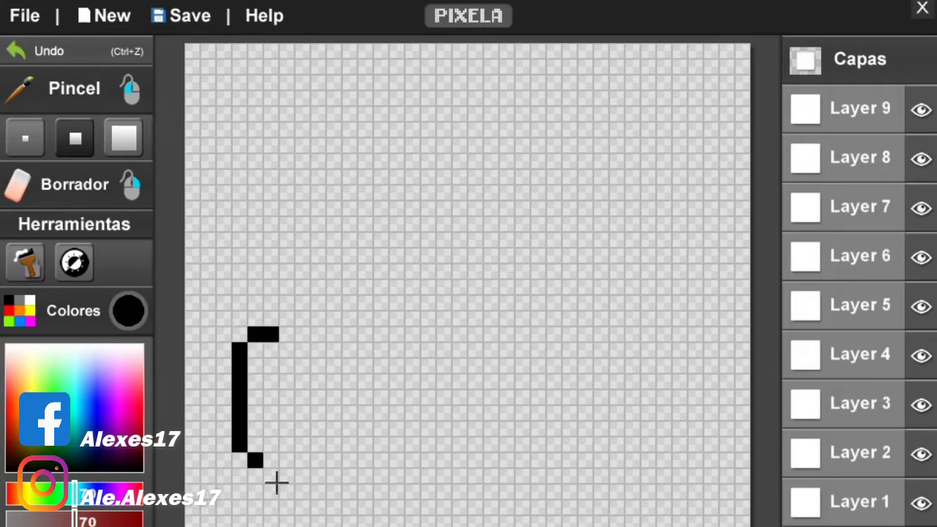
Draw the outline's bottom edge rightward in black, 19 pixels long, starting from the diagonal pixel below the left edge
click(284, 477)
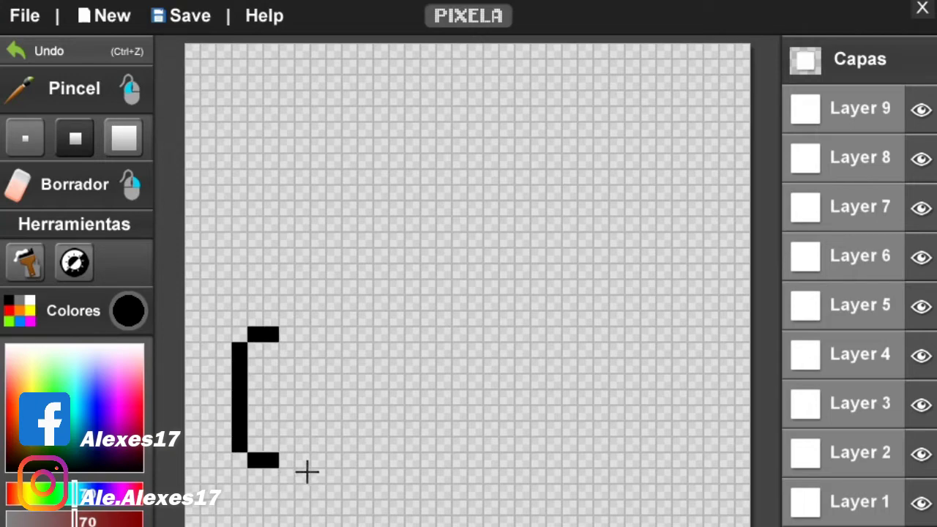
click(300, 477)
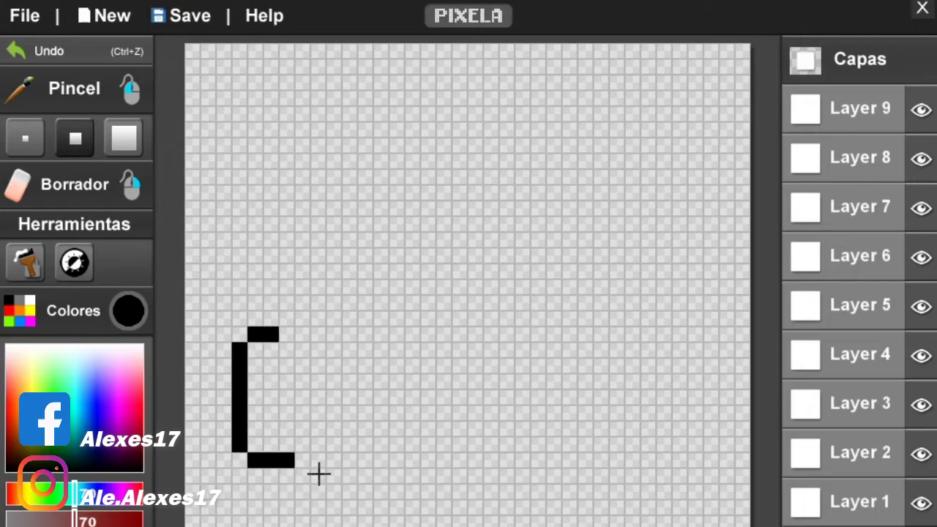
click(318, 474)
click(333, 474)
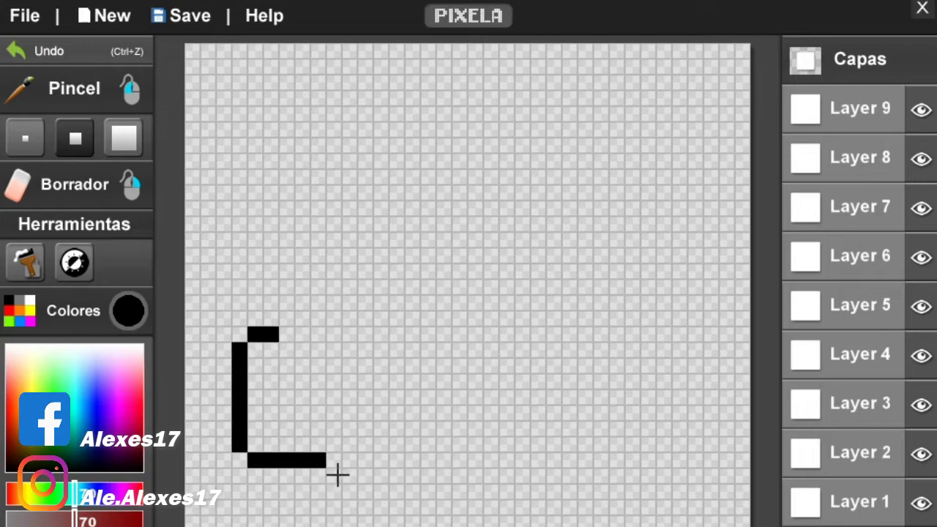
click(349, 475)
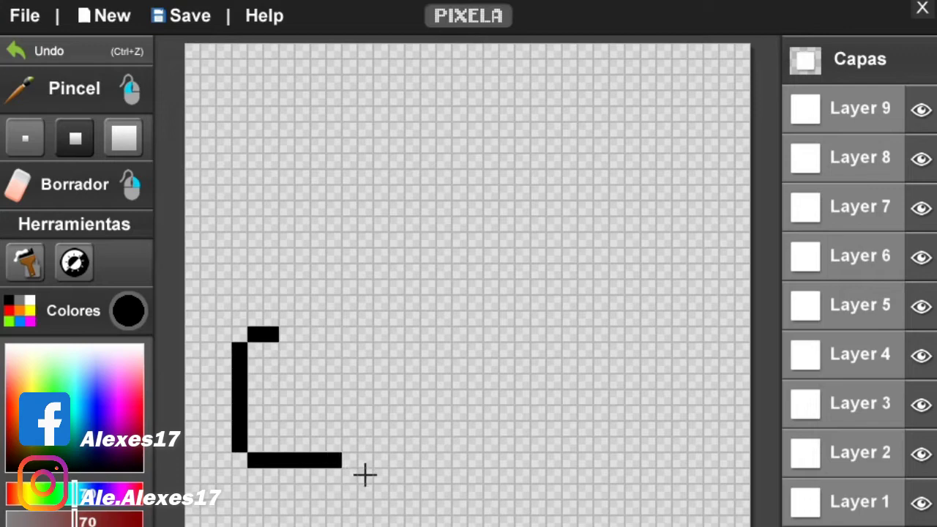
click(364, 474)
click(381, 476)
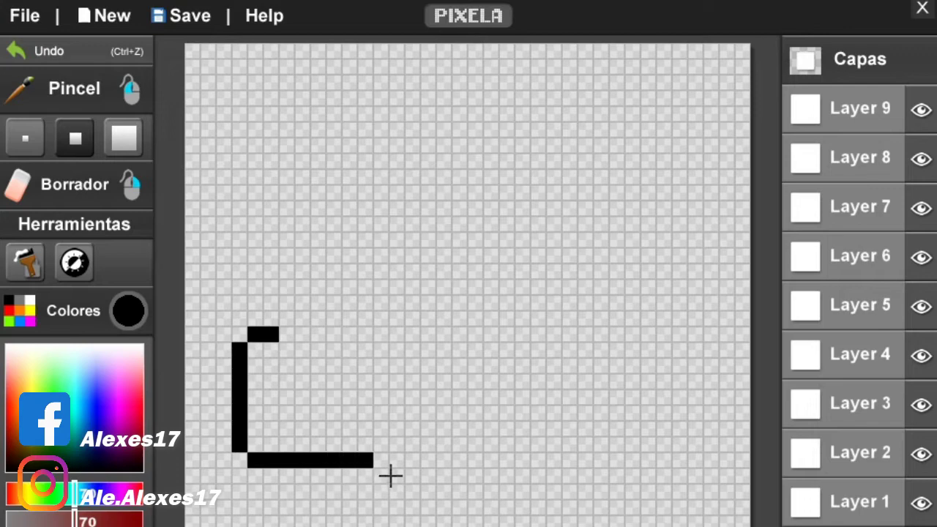
click(399, 475)
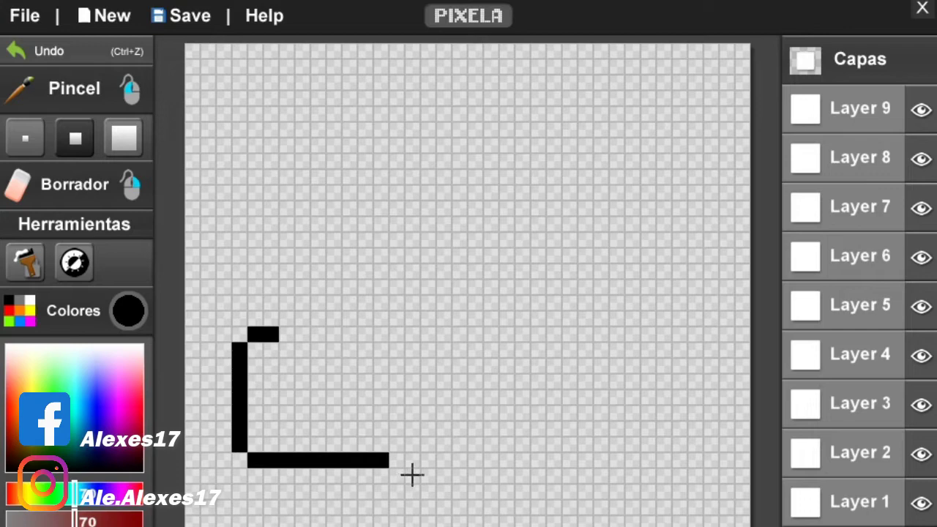
click(414, 475)
click(429, 474)
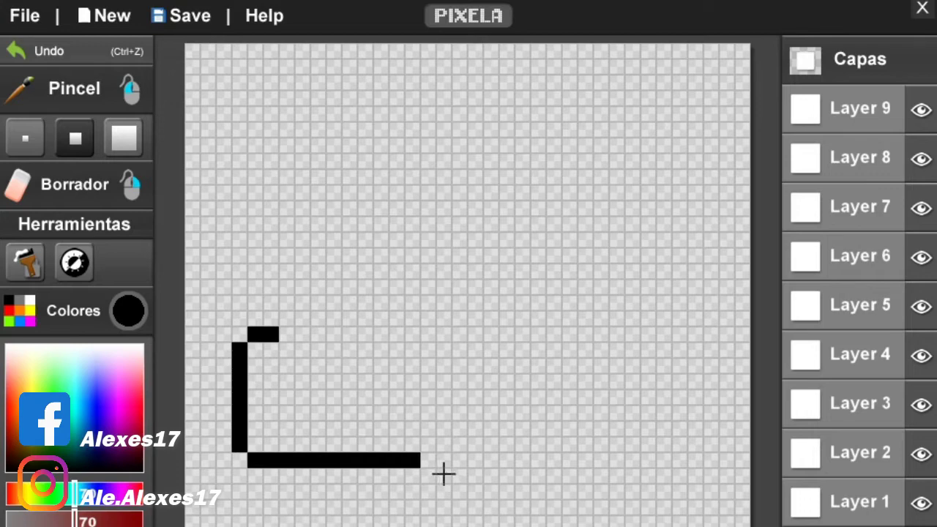
click(444, 474)
click(464, 475)
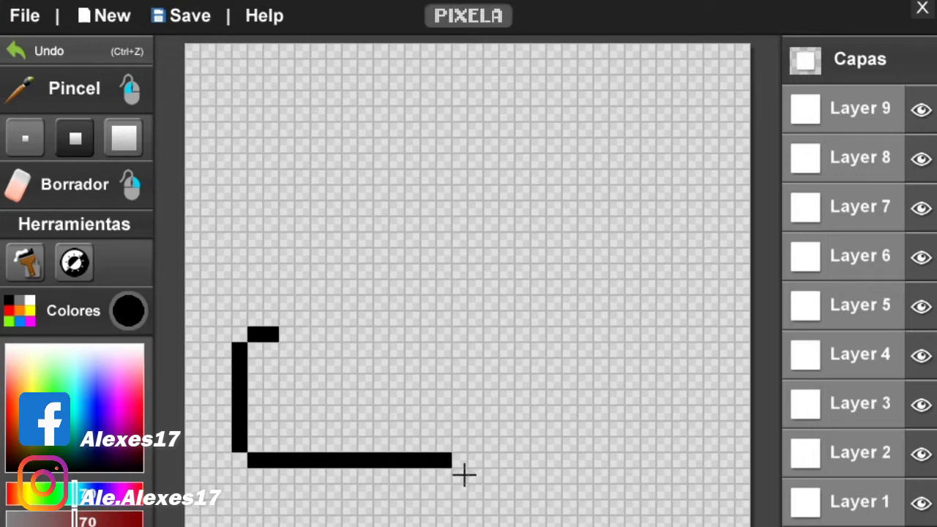
click(476, 475)
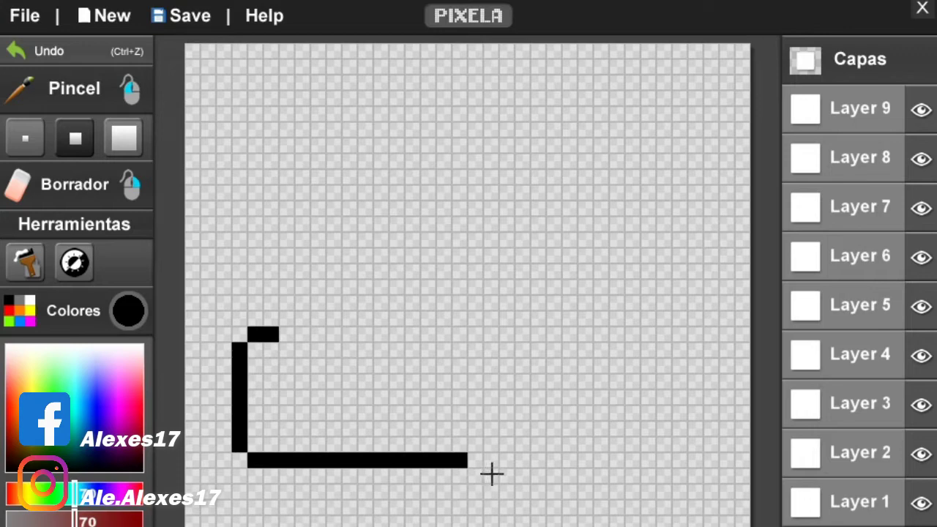
click(498, 477)
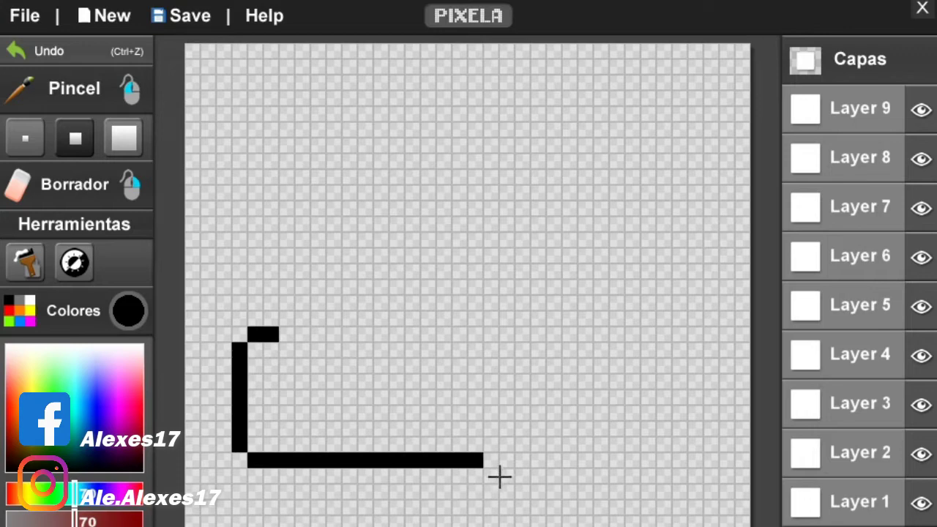
click(506, 476)
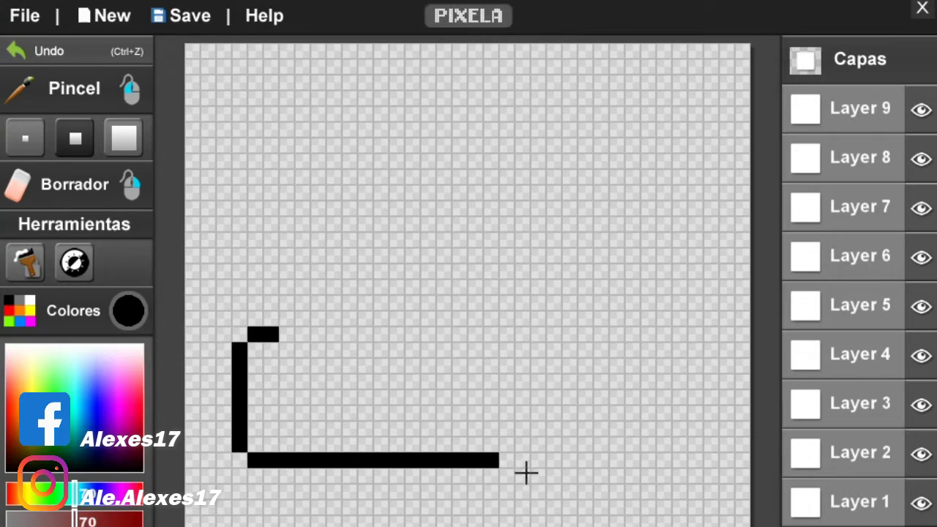
click(525, 474)
click(540, 472)
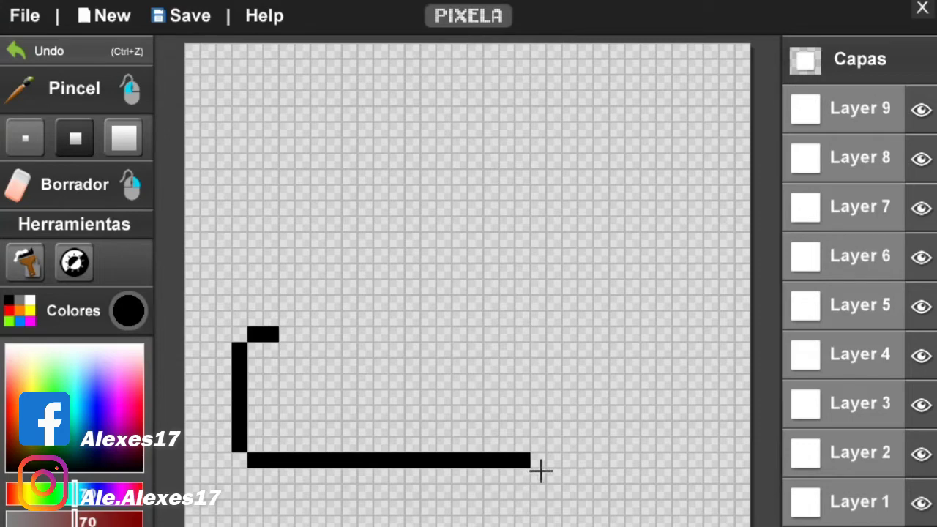
click(549, 472)
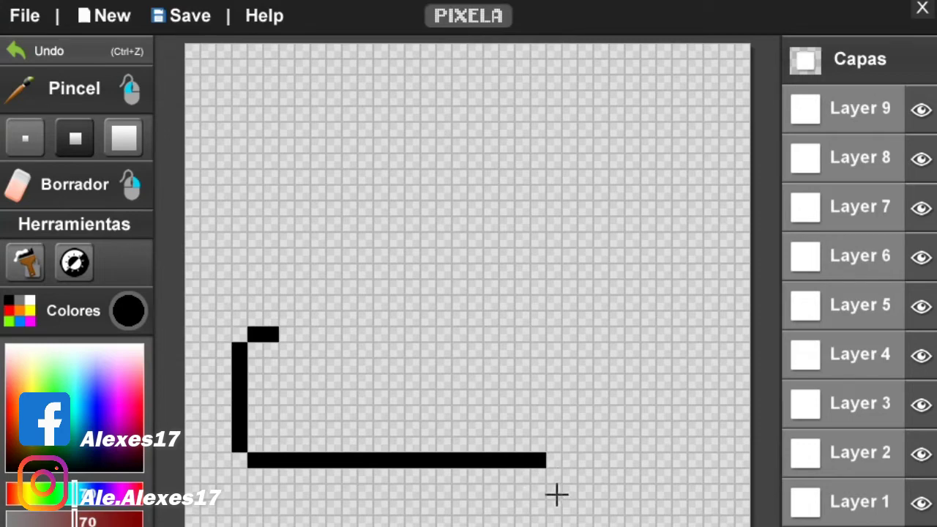
Extend the outline's top edge rightward in black to 19 pixels, ending level with the bottom edge
click(309, 350)
click(326, 348)
click(331, 347)
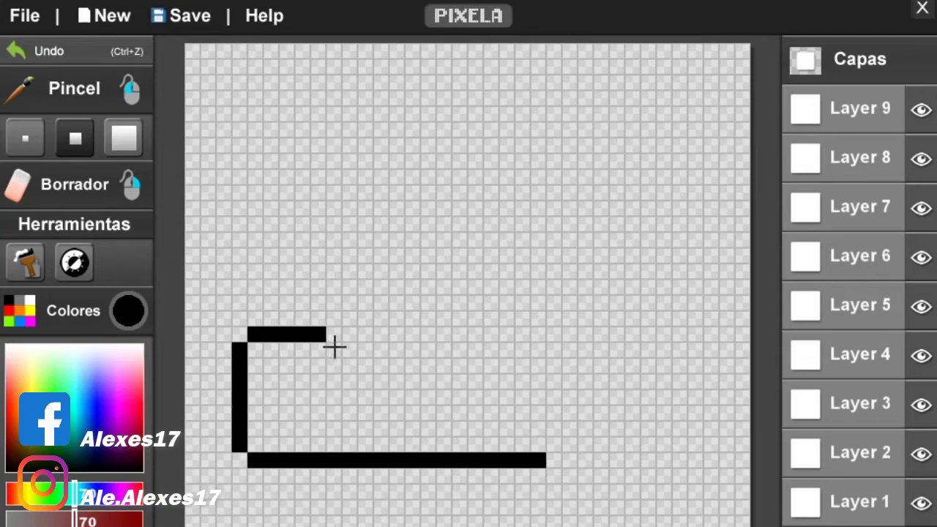
click(343, 346)
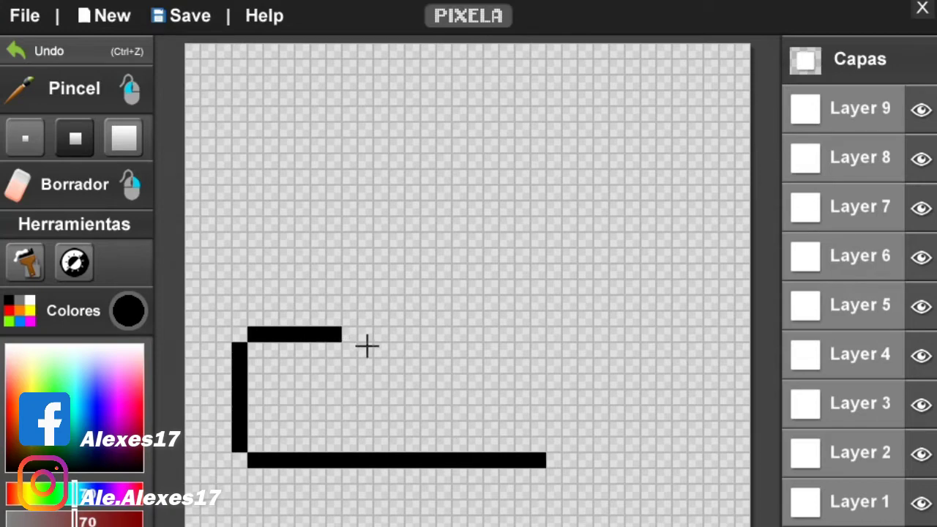
click(366, 345)
click(384, 348)
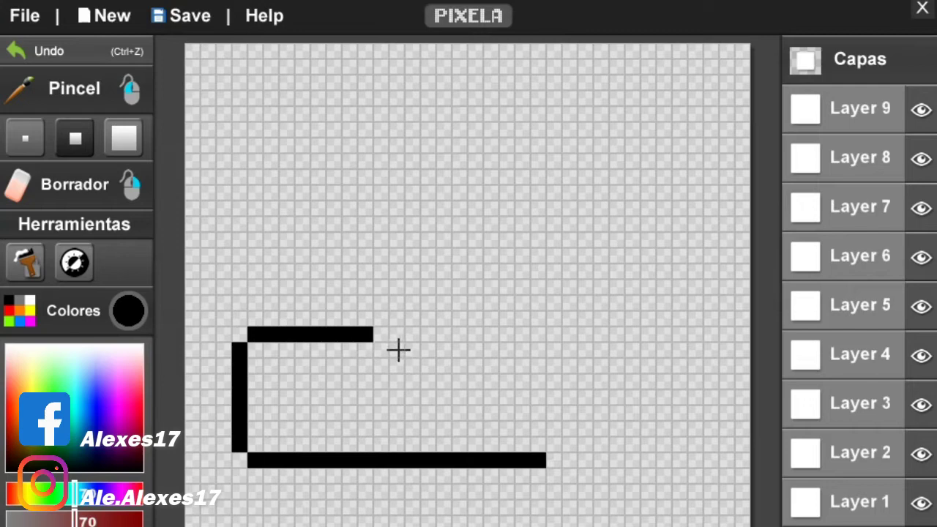
click(398, 350)
click(408, 351)
click(429, 352)
click(446, 350)
click(457, 351)
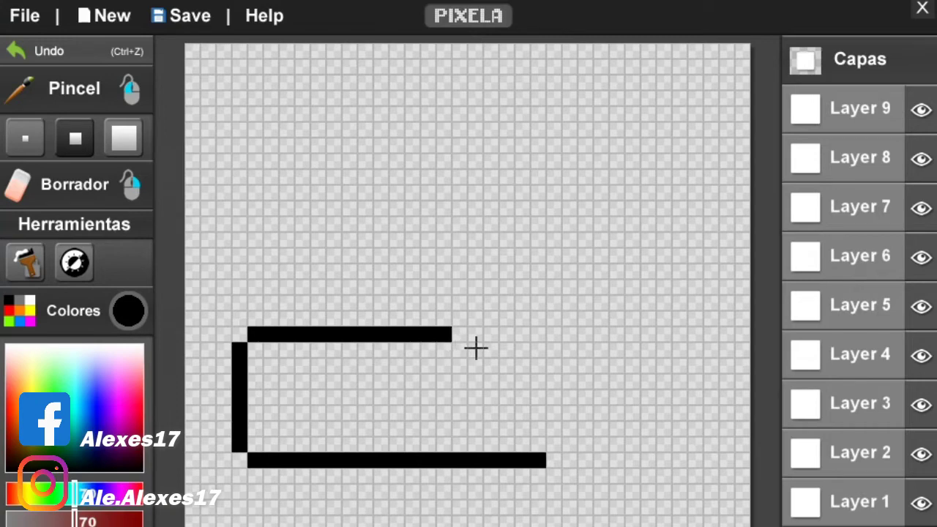
click(476, 347)
click(490, 349)
click(506, 350)
click(525, 351)
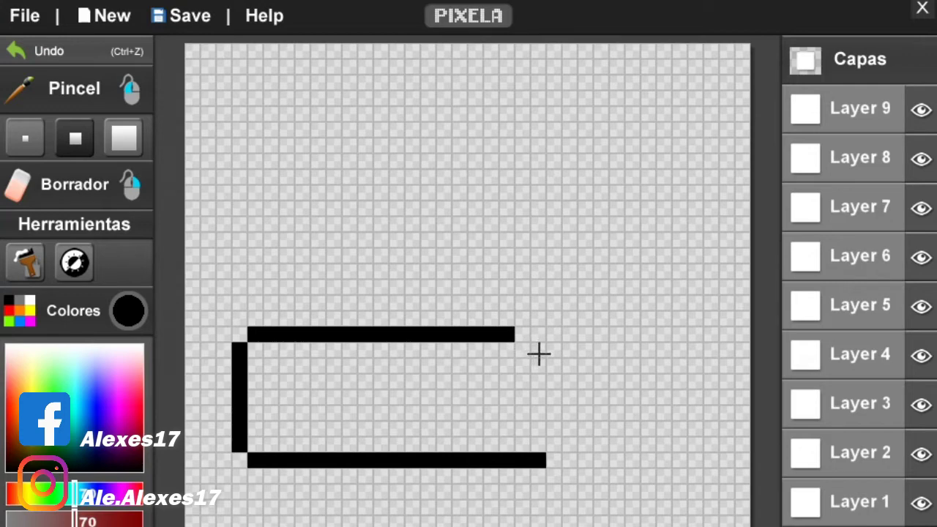
click(543, 348)
click(554, 348)
Close the outline's right side with two black pixels at each corner and a three-pixel vertical tip offset one pixel outward between them
click(570, 366)
click(568, 382)
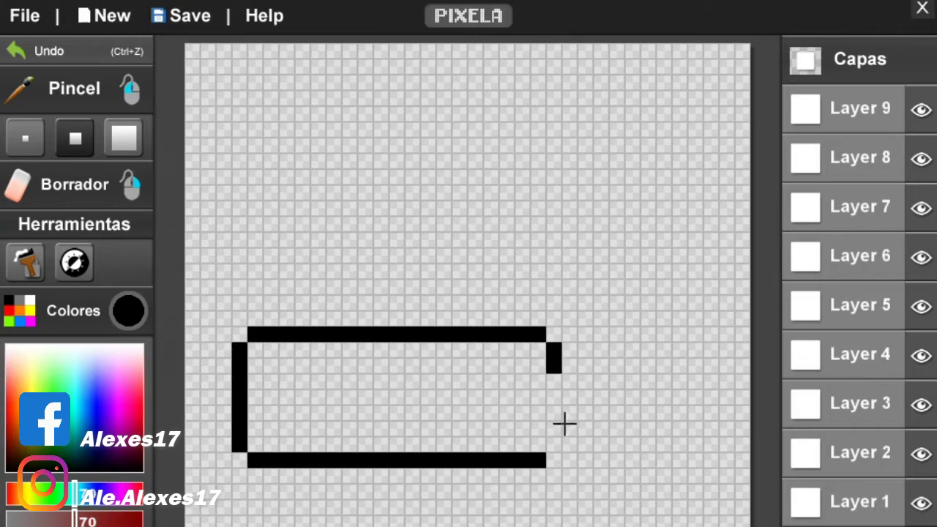
click(570, 461)
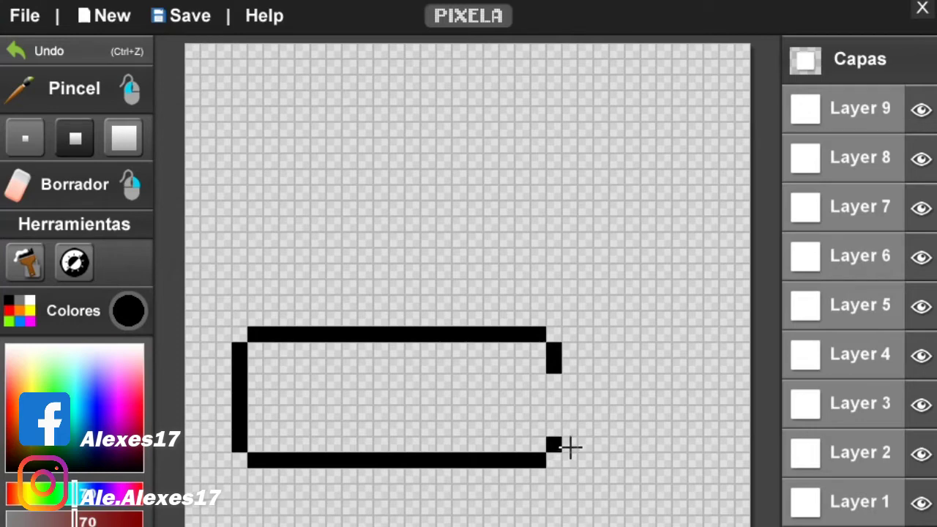
click(570, 442)
click(581, 424)
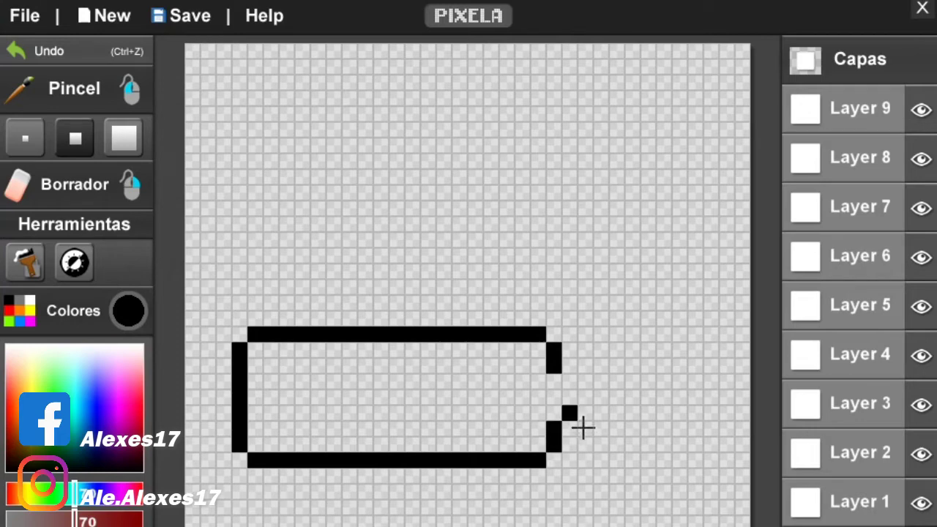
click(587, 413)
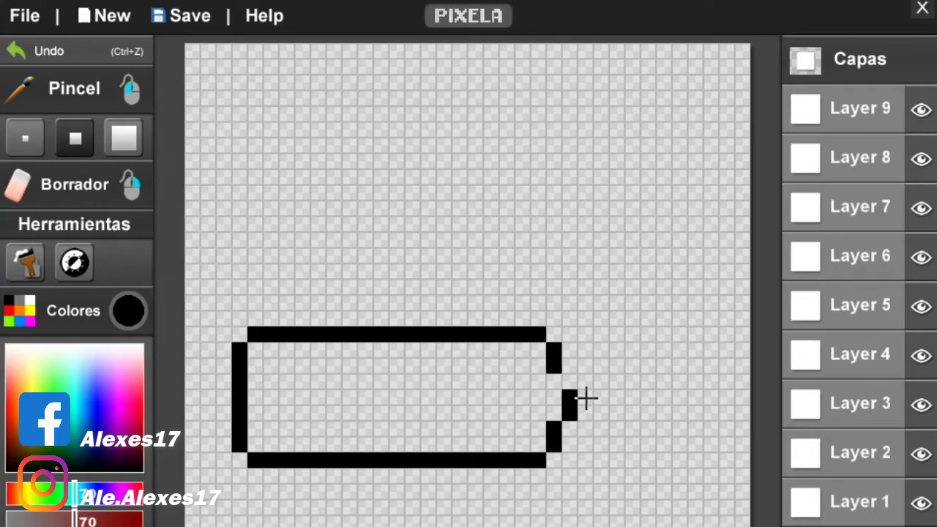
click(587, 398)
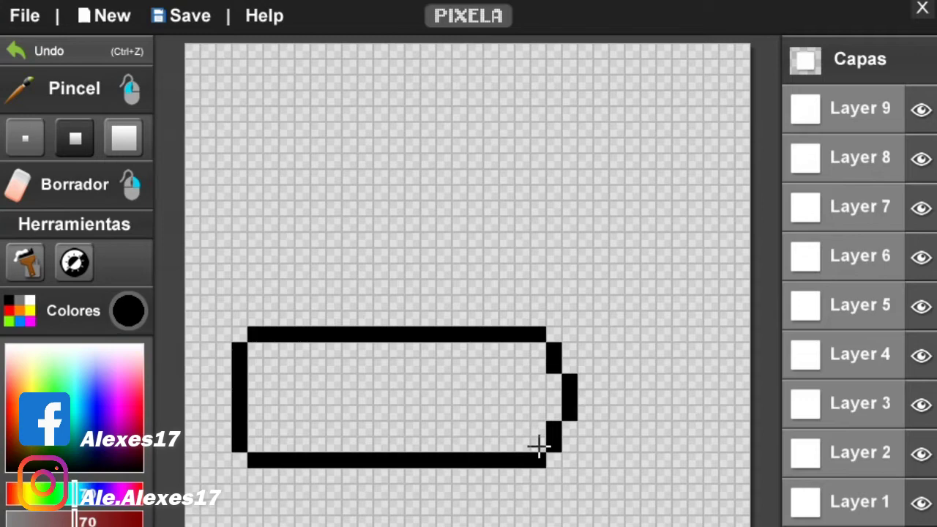
Draw a black 2 by 2 pixel square inside the outline's lower right corner as the percent sign's lower dot
click(523, 429)
click(523, 413)
click(507, 413)
click(507, 430)
Draw the percent sign's slash as a five-pixel black diagonal rising to the right, passing above the lower dot
click(491, 397)
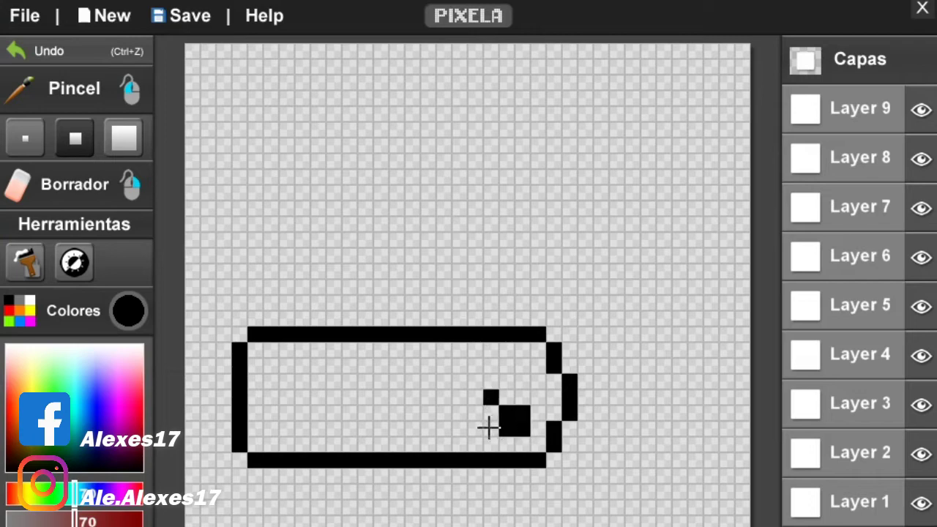
click(476, 413)
click(459, 429)
click(507, 382)
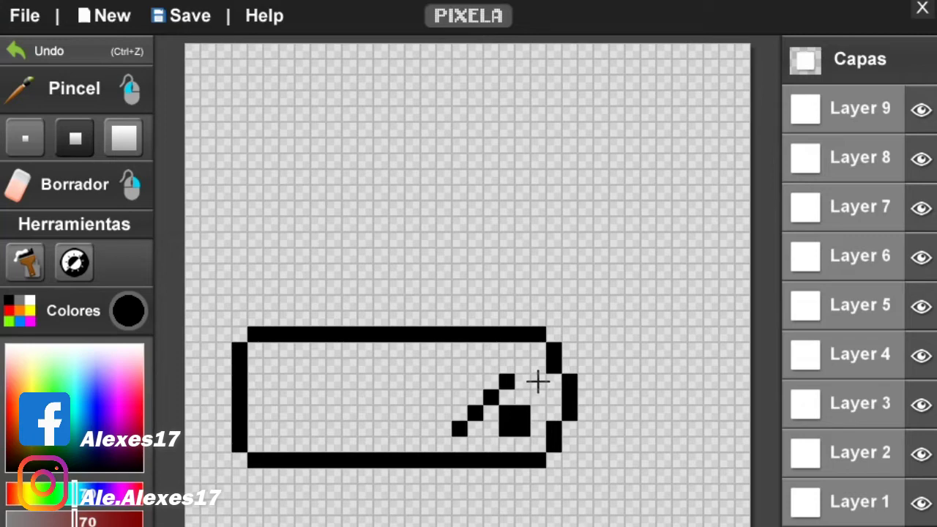
click(523, 365)
Draw the percent sign's upper dot as a black 2 by 2 pixel square to the upper left of the slash
click(476, 382)
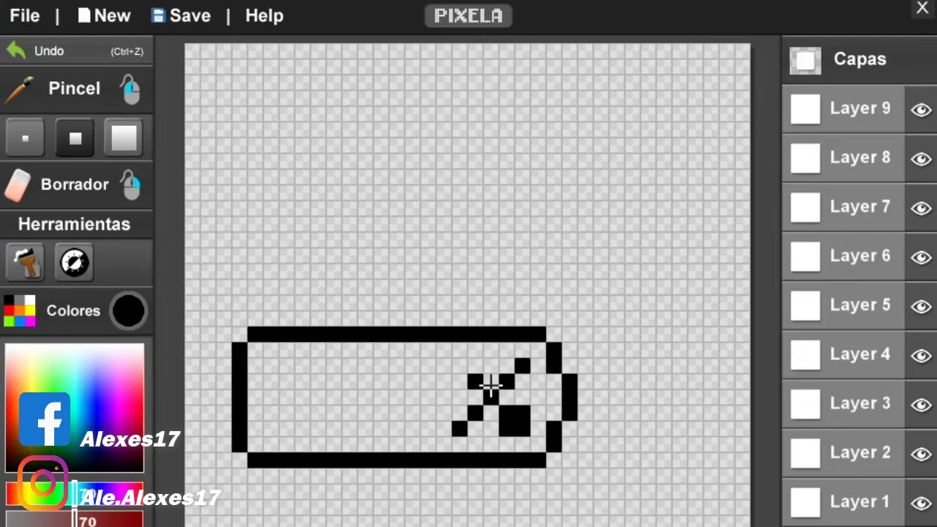
click(476, 366)
right_click(475, 381)
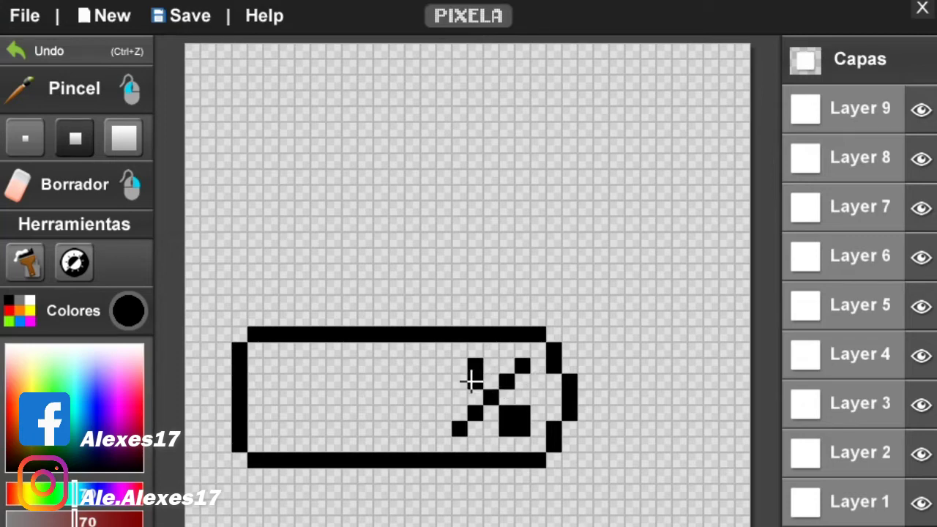
click(471, 381)
click(478, 399)
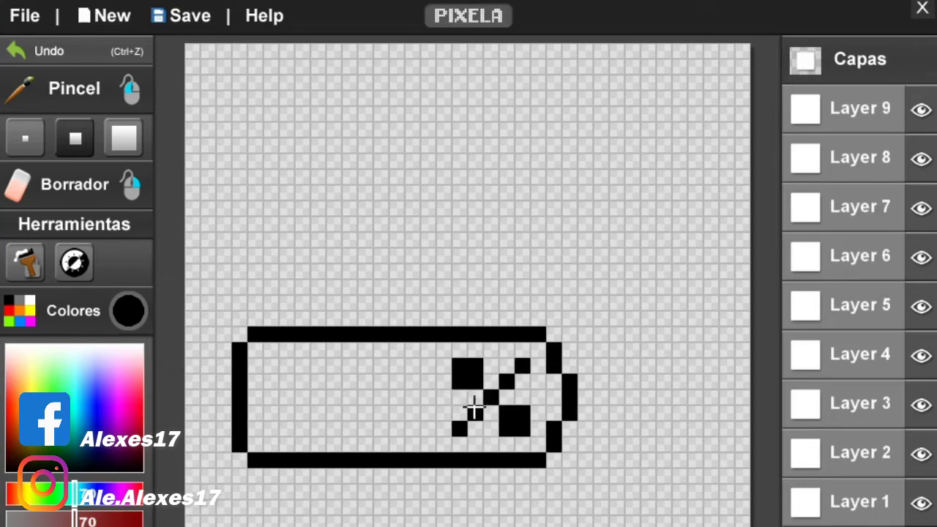
Draw a black digit 1 before the percent sign, with a five-pixel vertical stem and two flag pixels descending diagonally to its left
click(425, 443)
click(425, 428)
click(425, 412)
click(427, 396)
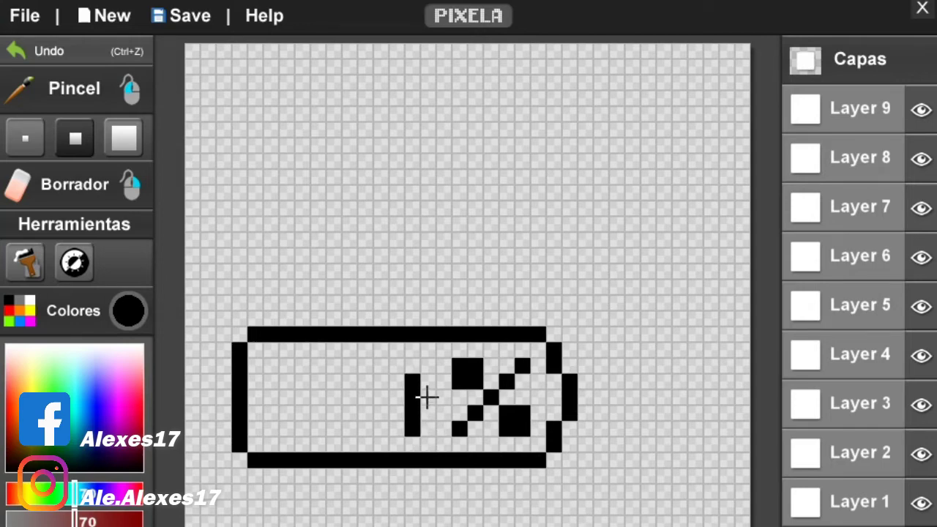
click(430, 380)
click(413, 401)
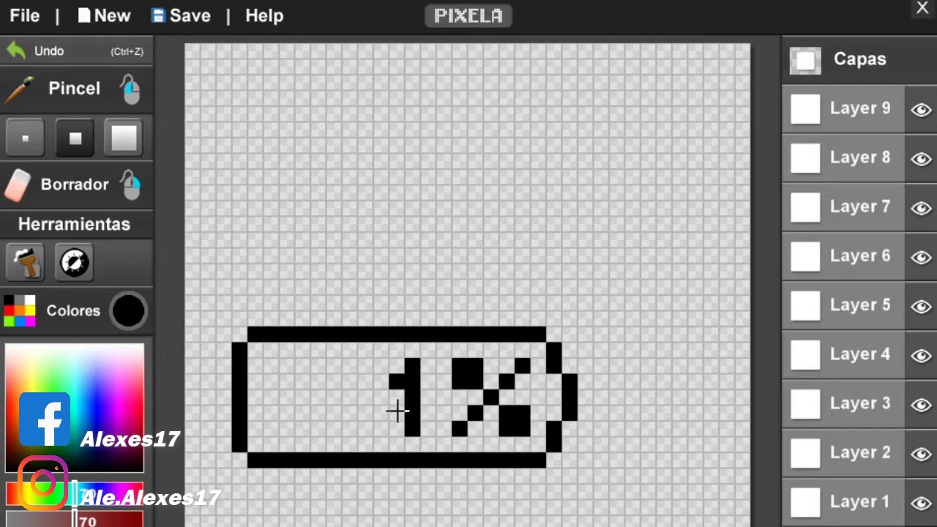
click(396, 412)
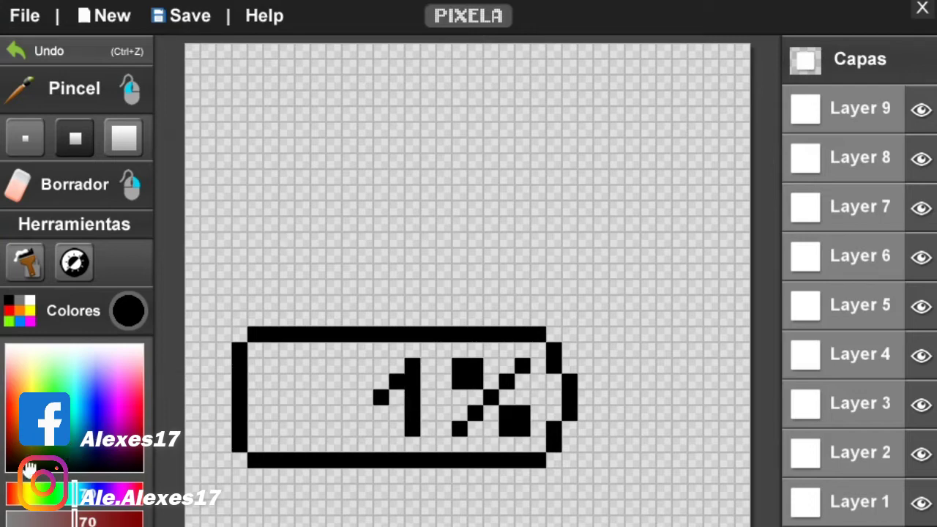
Set the drawing colour to dark red
click(15, 410)
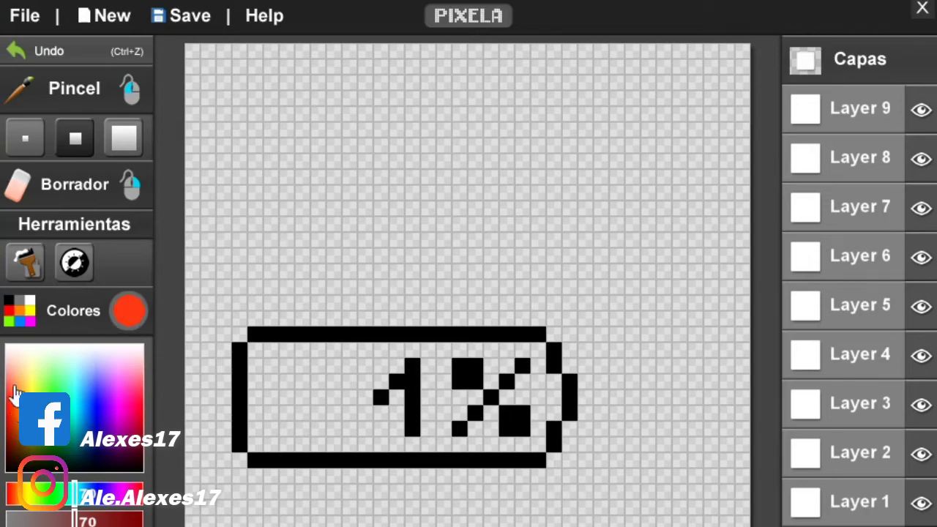
click(16, 397)
click(15, 436)
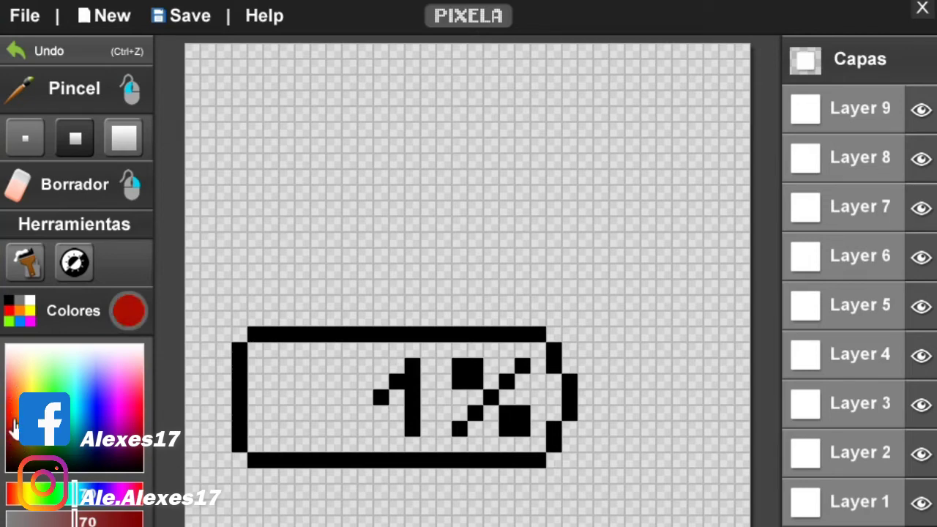
click(14, 422)
click(13, 414)
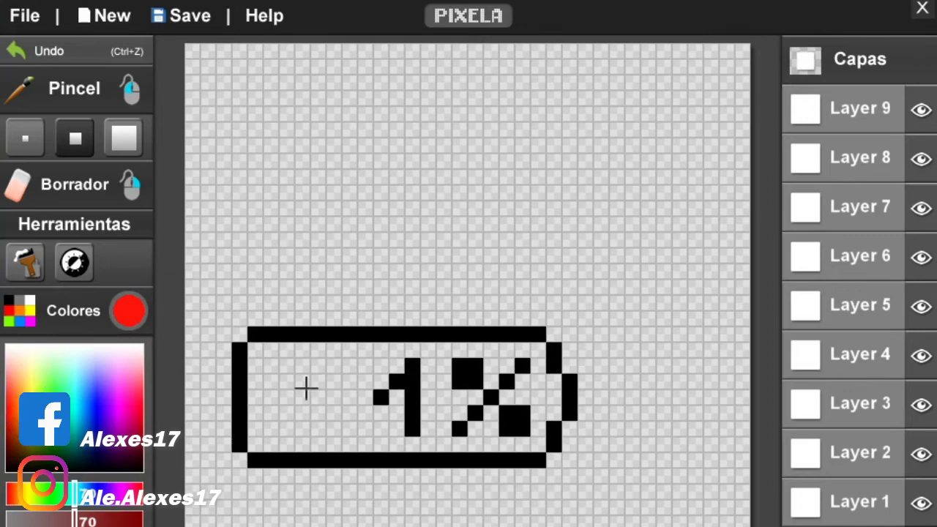
click(6, 433)
click(6, 432)
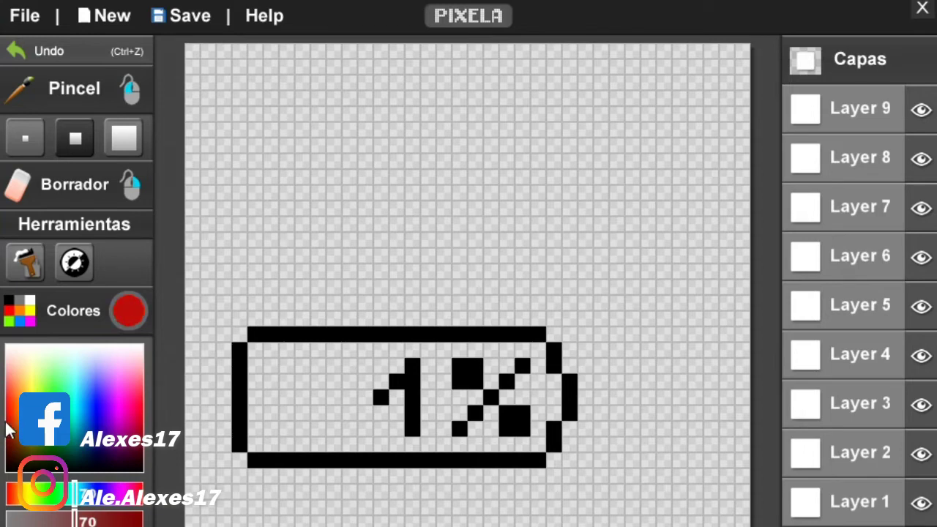
Draw a dark red three-pixel row from the outline's lower left inner corner, extended upward as a seven-pixel column to the upper edge
click(255, 444)
click(301, 457)
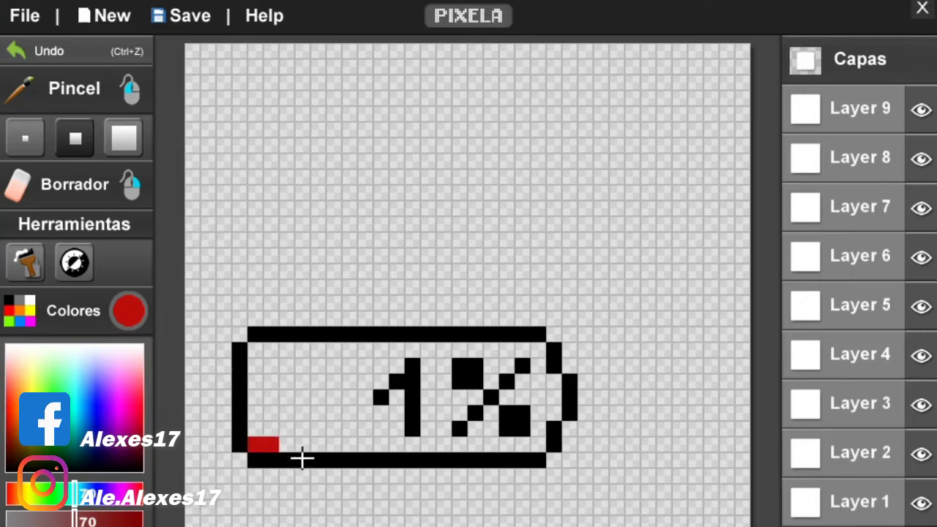
click(302, 448)
click(301, 432)
click(303, 416)
click(304, 399)
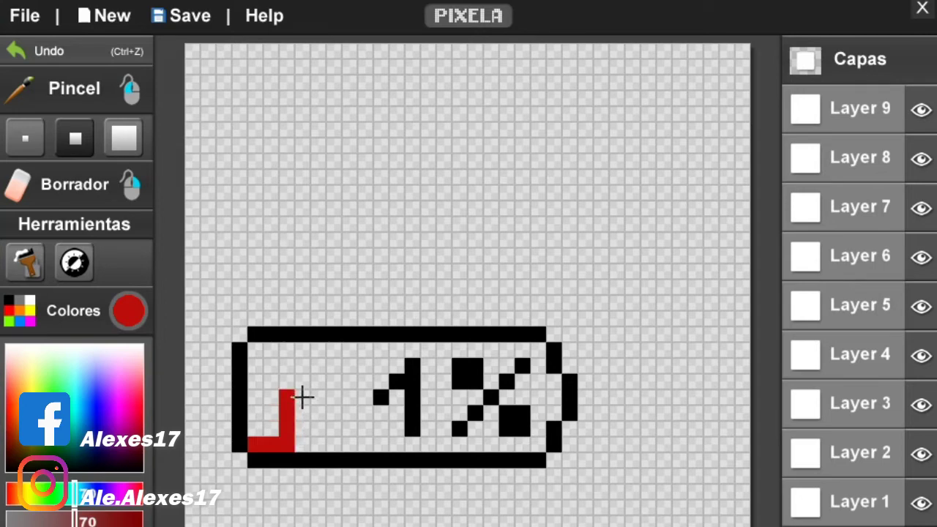
click(302, 384)
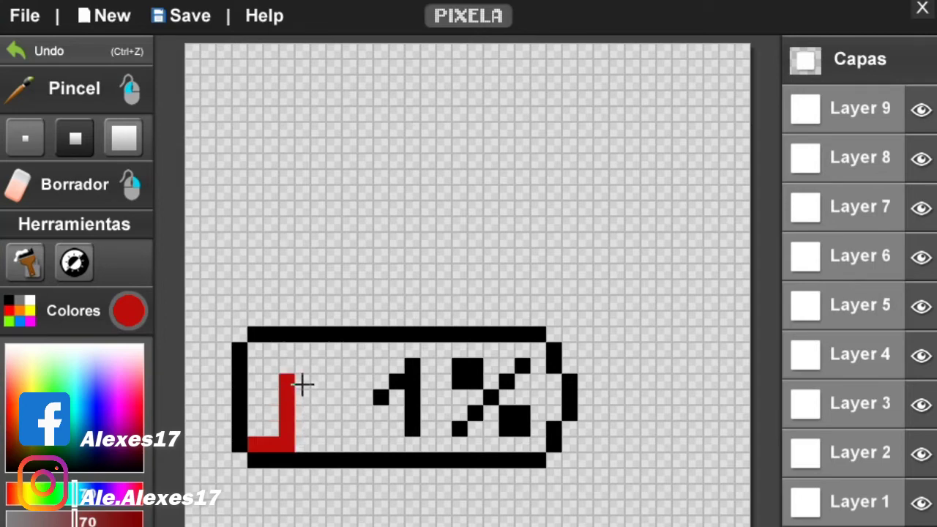
click(303, 369)
click(304, 353)
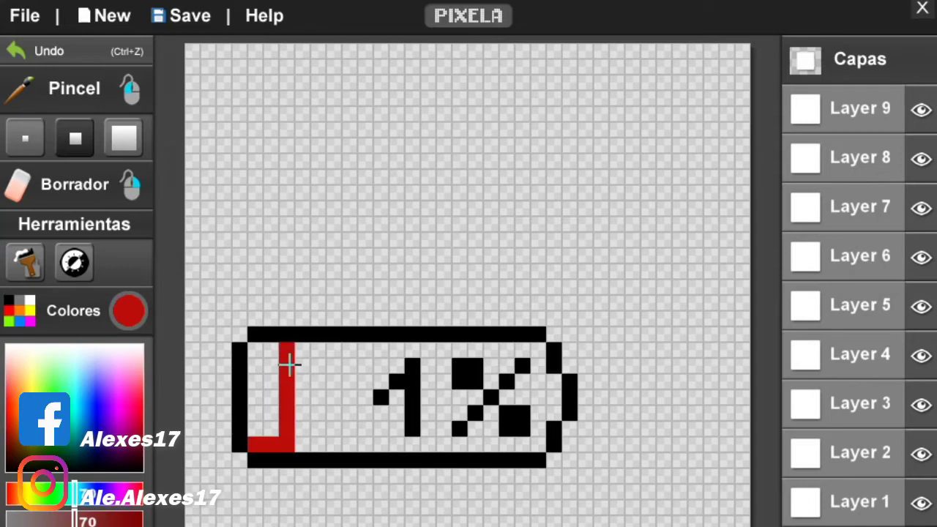
Fill the second pixel column inside the outline's left end with dark red, adjoining the existing red column
click(287, 352)
click(287, 369)
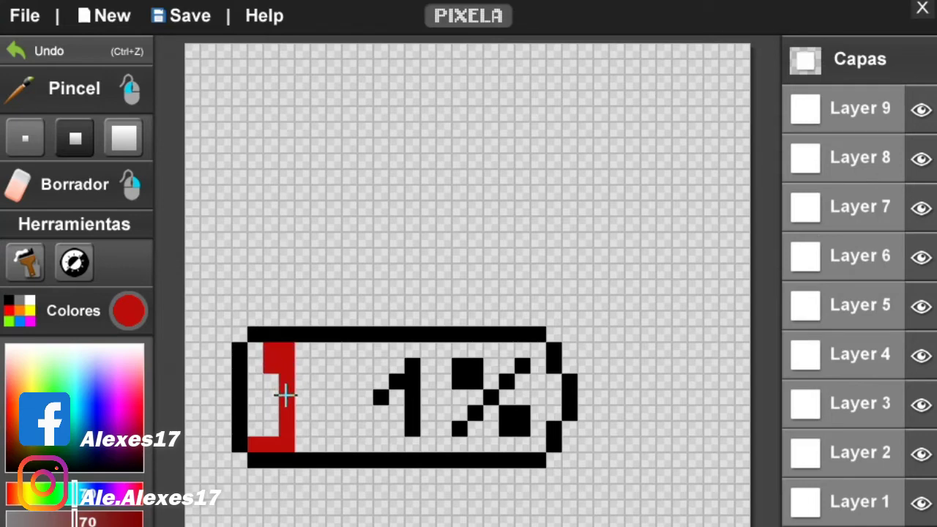
click(287, 385)
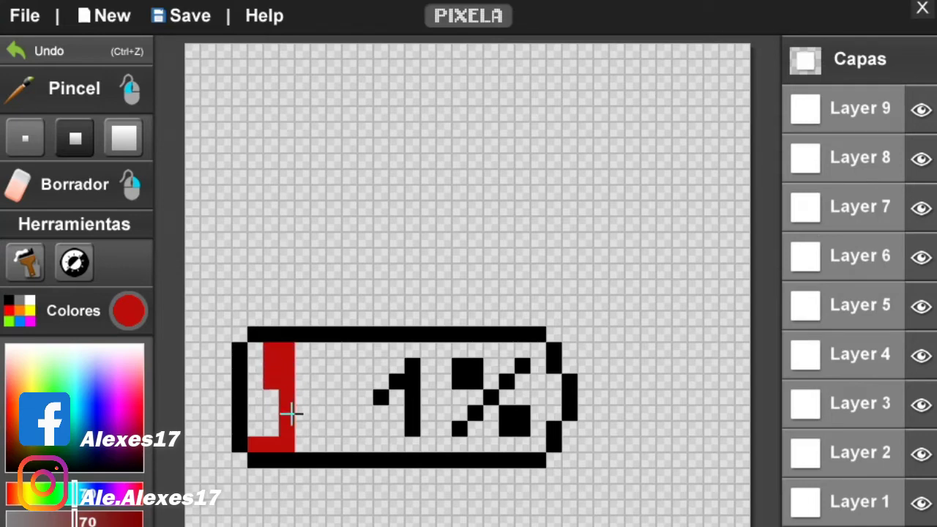
click(272, 397)
click(288, 431)
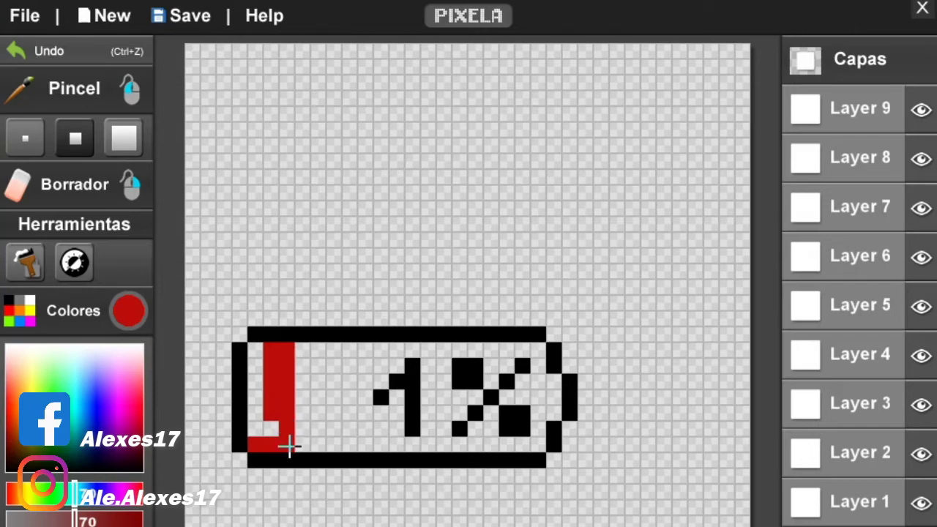
click(290, 444)
Fill the column next to the outline's left side with dark red to complete a 3 by 7 pixel charge block
click(272, 444)
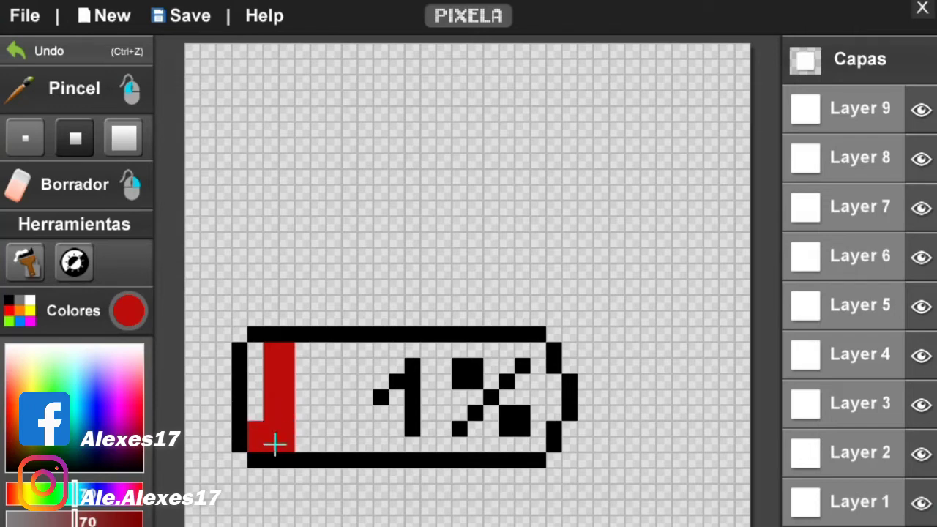
click(256, 414)
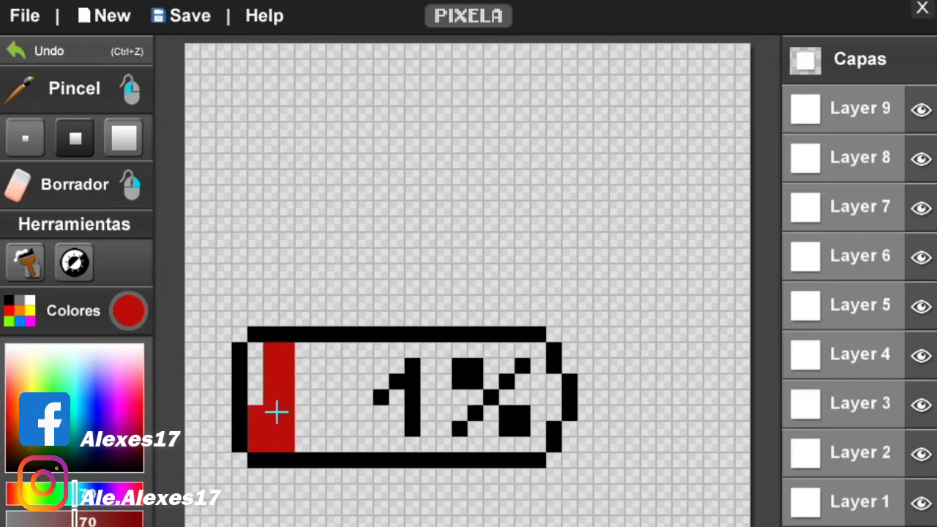
click(274, 408)
click(274, 383)
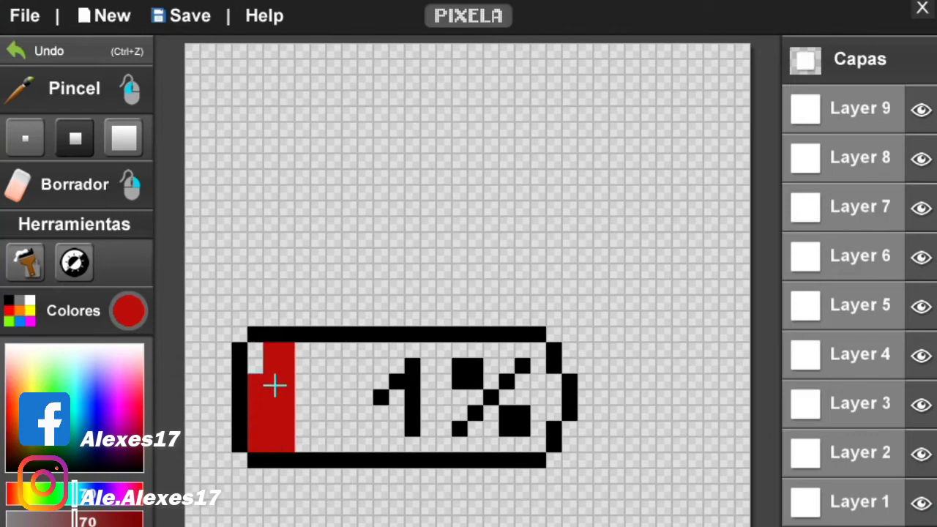
click(272, 370)
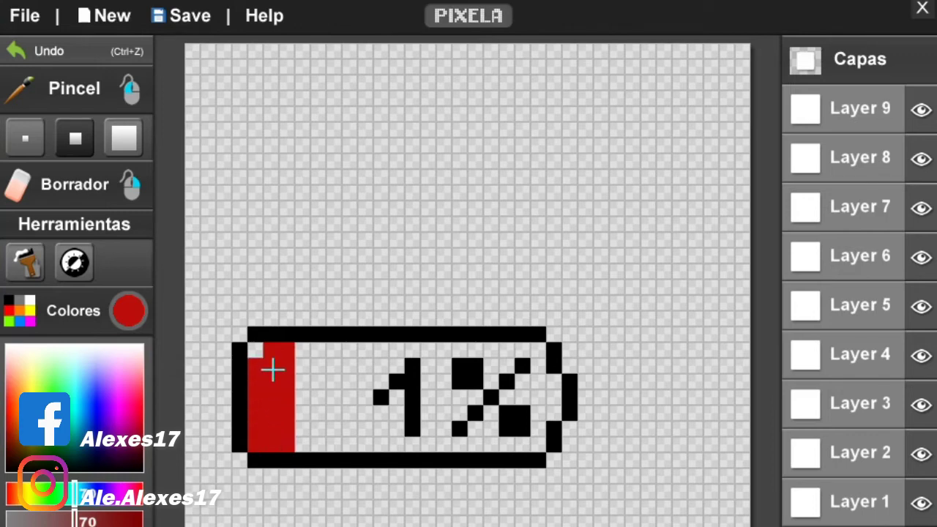
click(272, 370)
drag(74, 521, 6, 522)
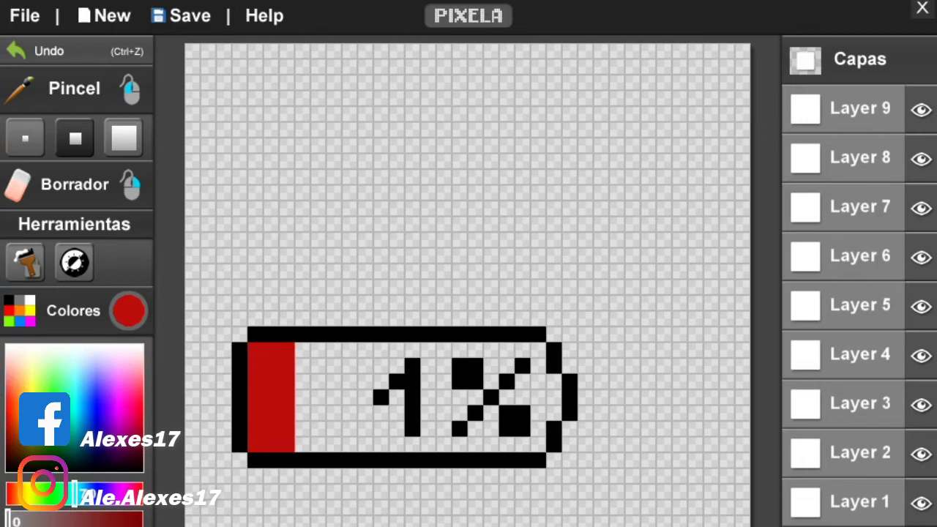
click(44, 498)
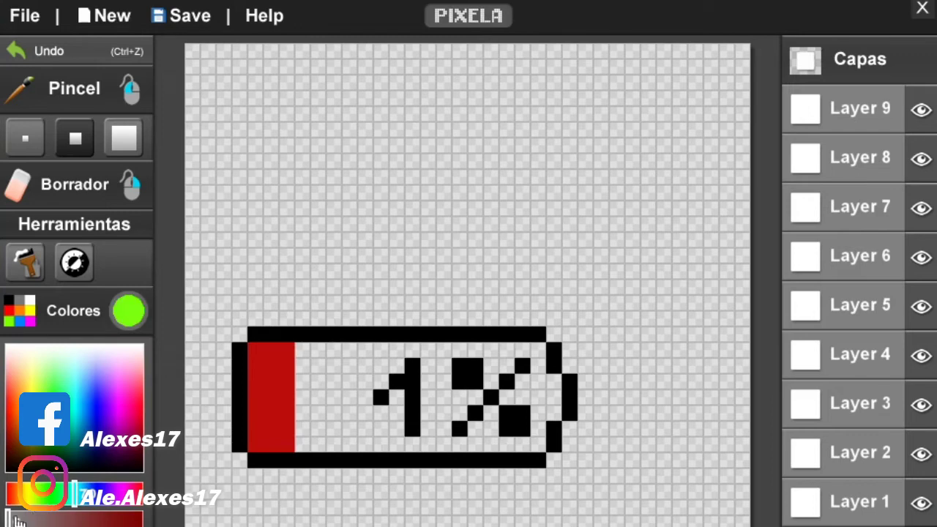
click(15, 352)
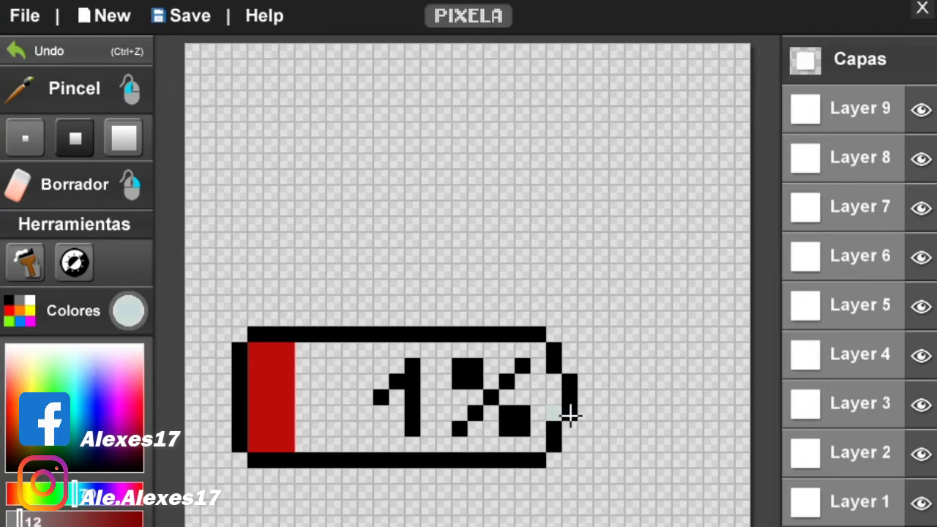
click(44, 365)
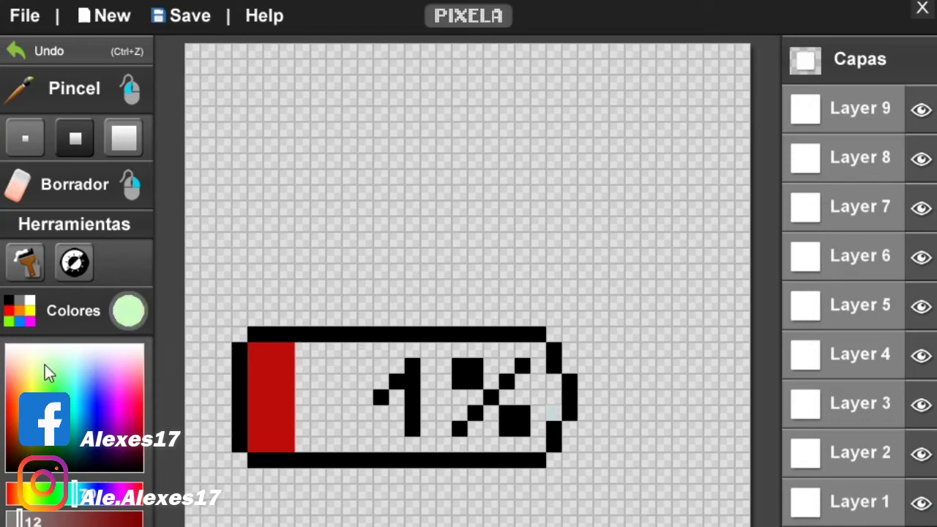
click(100, 380)
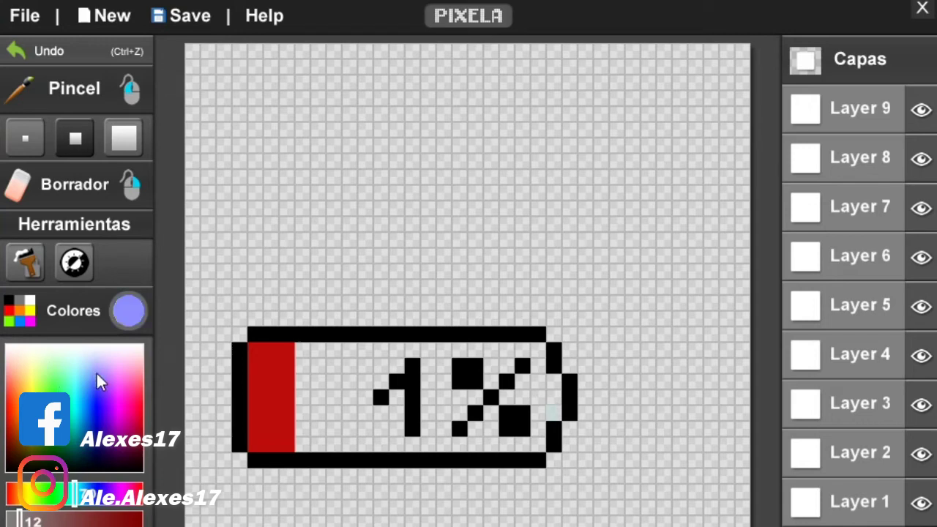
click(103, 373)
drag(20, 521, 74, 521)
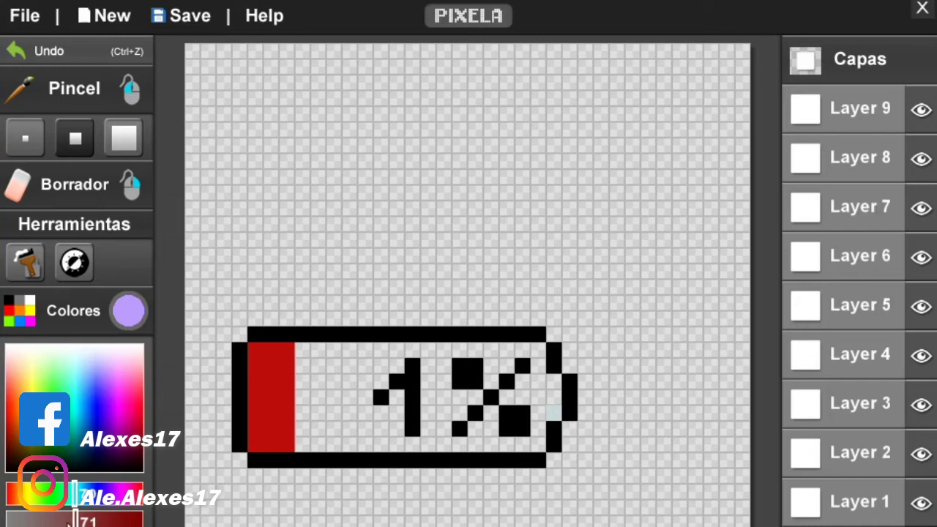
Paint a three-pixel vertical column in mid grey between the outline's two right corner segments, directly inside the battery tip
drag(74, 521, 6, 522)
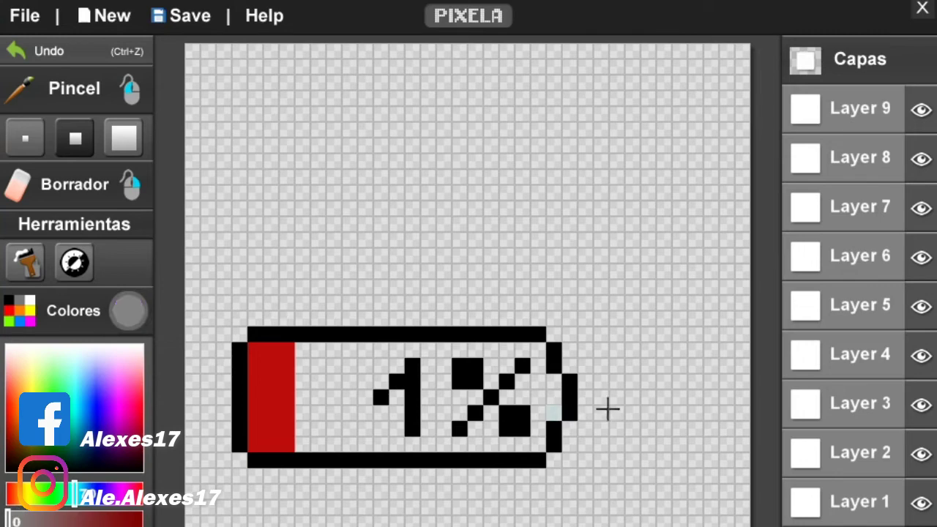
click(567, 429)
click(569, 414)
click(569, 382)
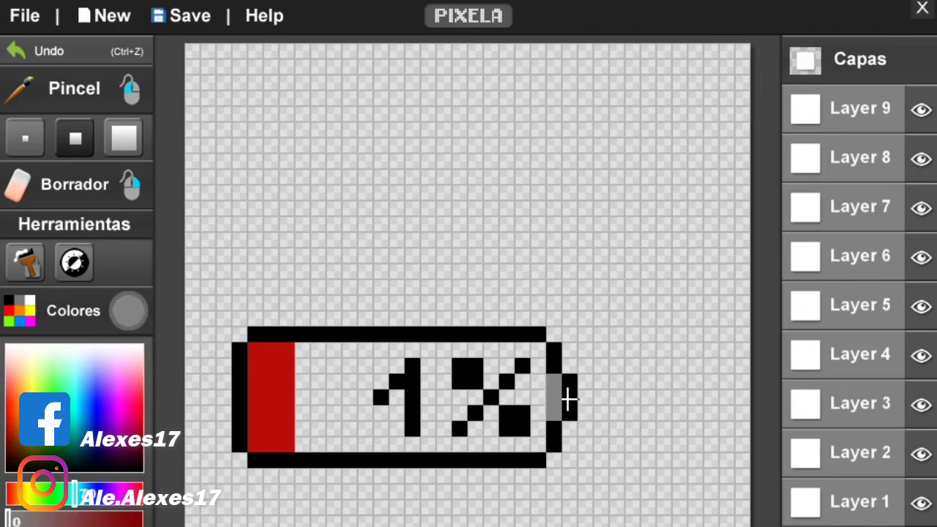